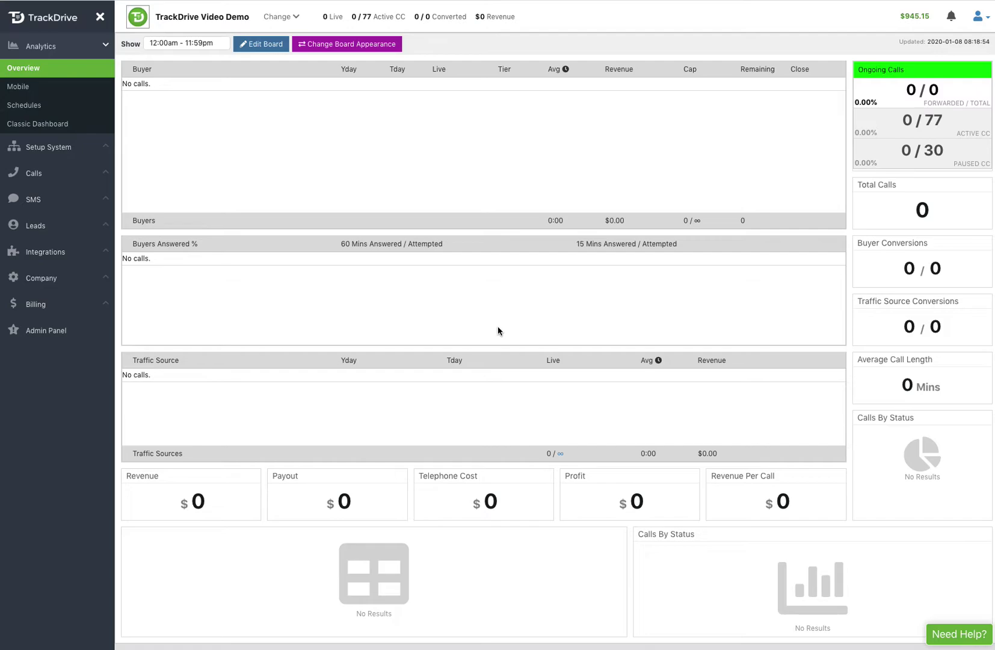
Open the Test for Video Demo offer from the offers list and start a new webhook in its Webhooks section
left_click(46, 149)
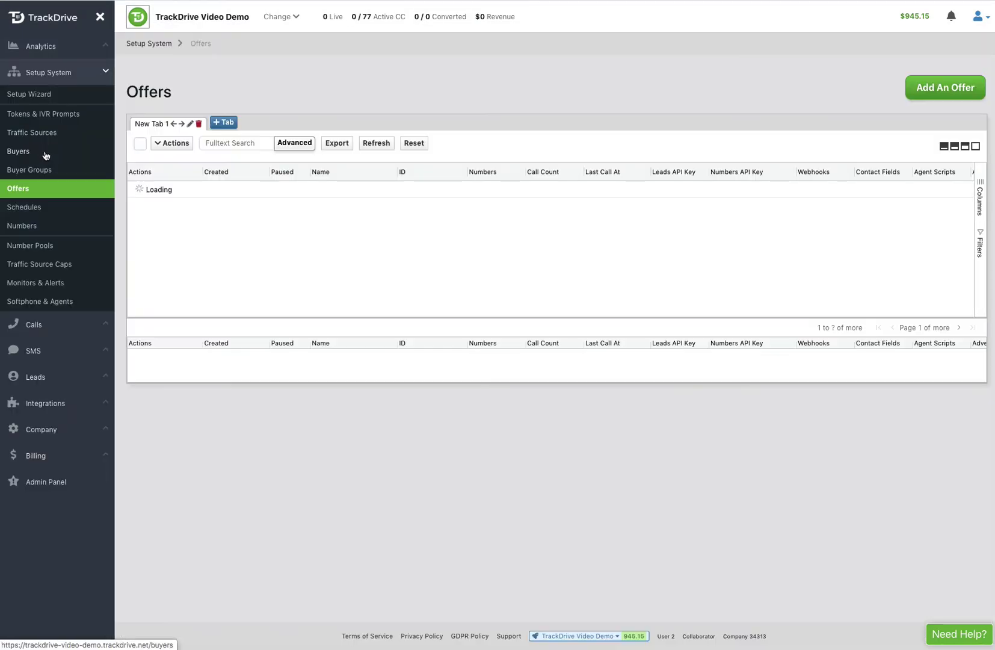
left_click(151, 190)
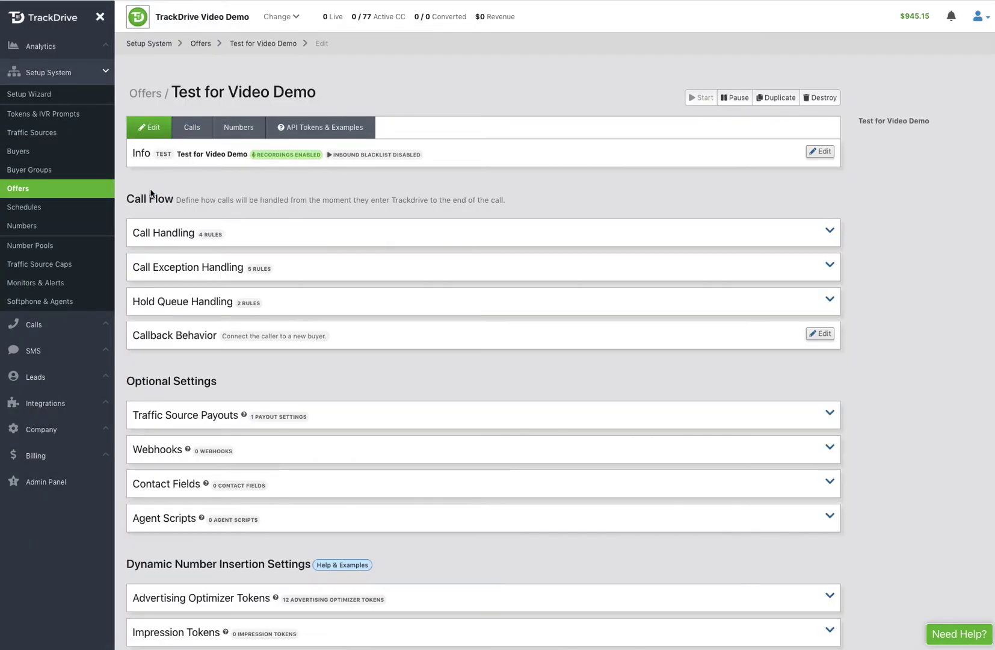
scroll(298, 376, "down", 2)
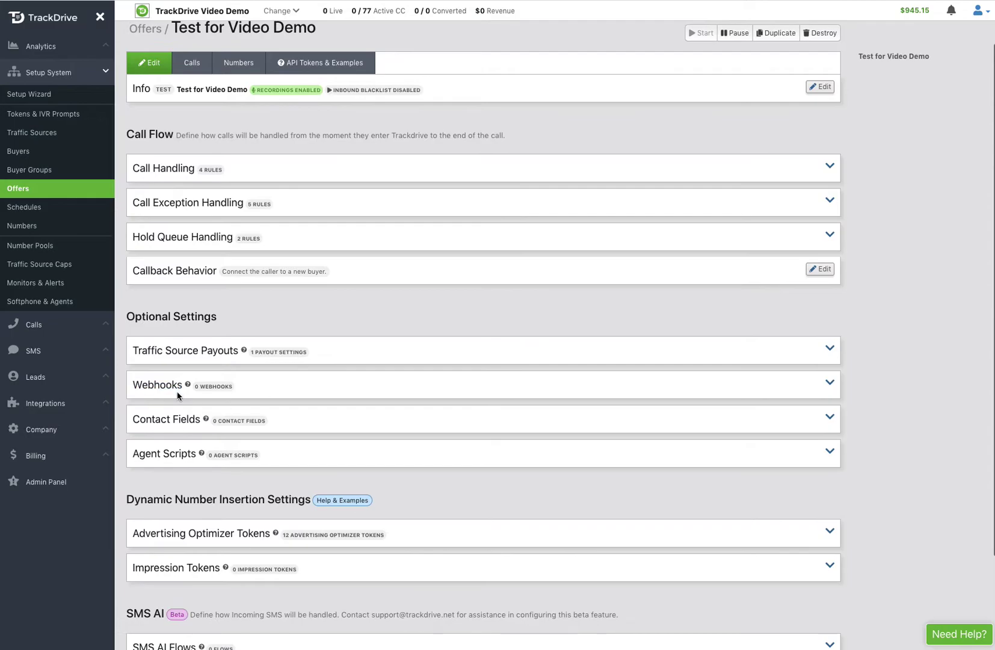
left_click(161, 388)
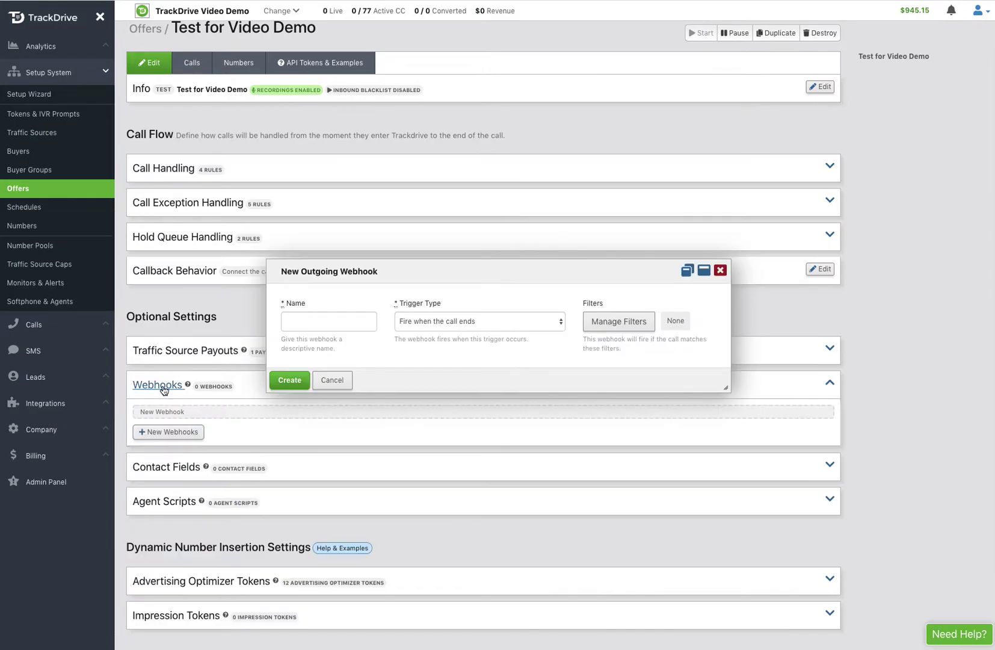
Create the webhook as "Update Link Trust that a call Happened" with the trigger type "Fire when the call ends"
left_click(292, 322)
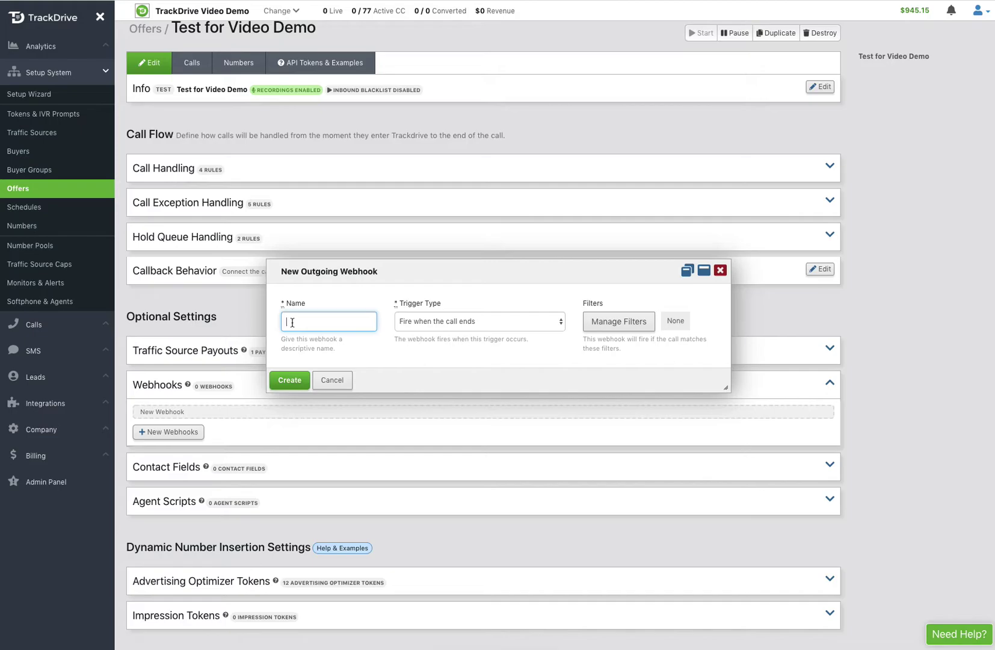
type("Update Lin")
type("k Trust")
type(" that a call Happe")
type("ned")
left_click(450, 325)
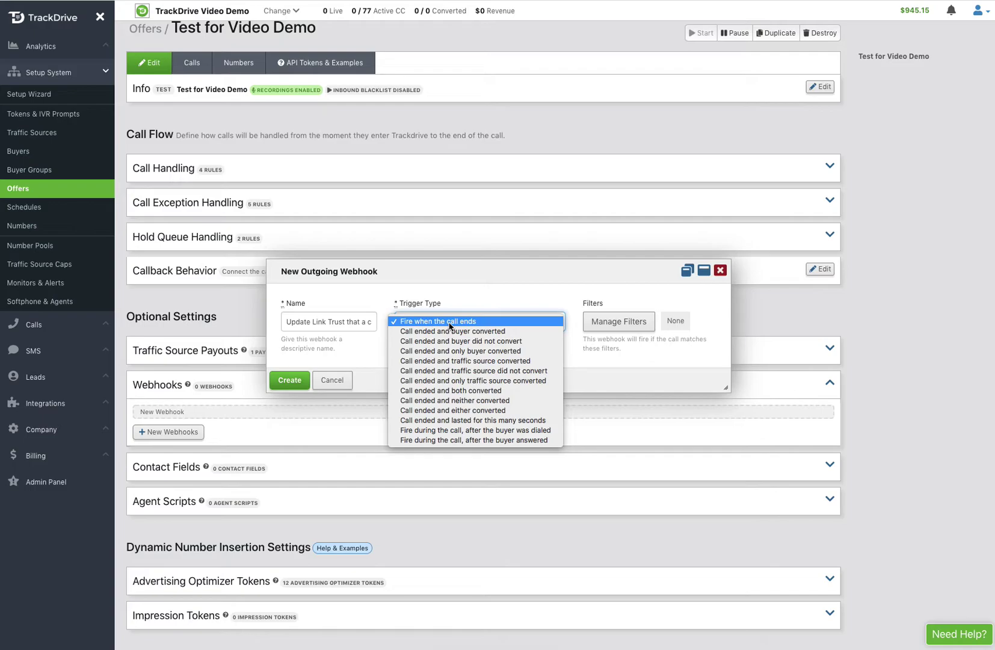
left_click(437, 322)
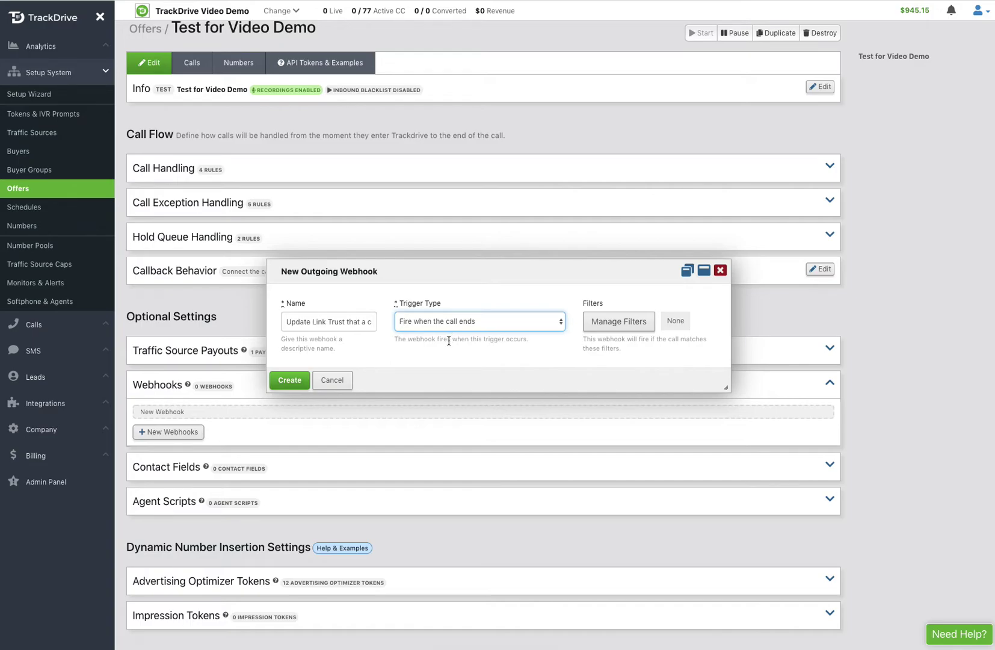
left_click(290, 383)
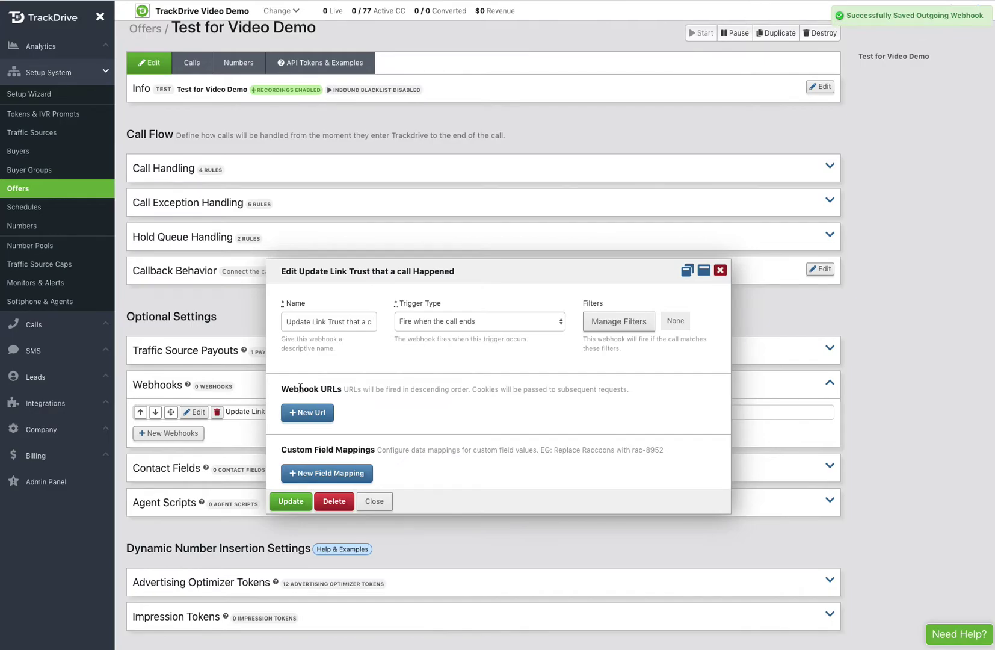
left_click(306, 413)
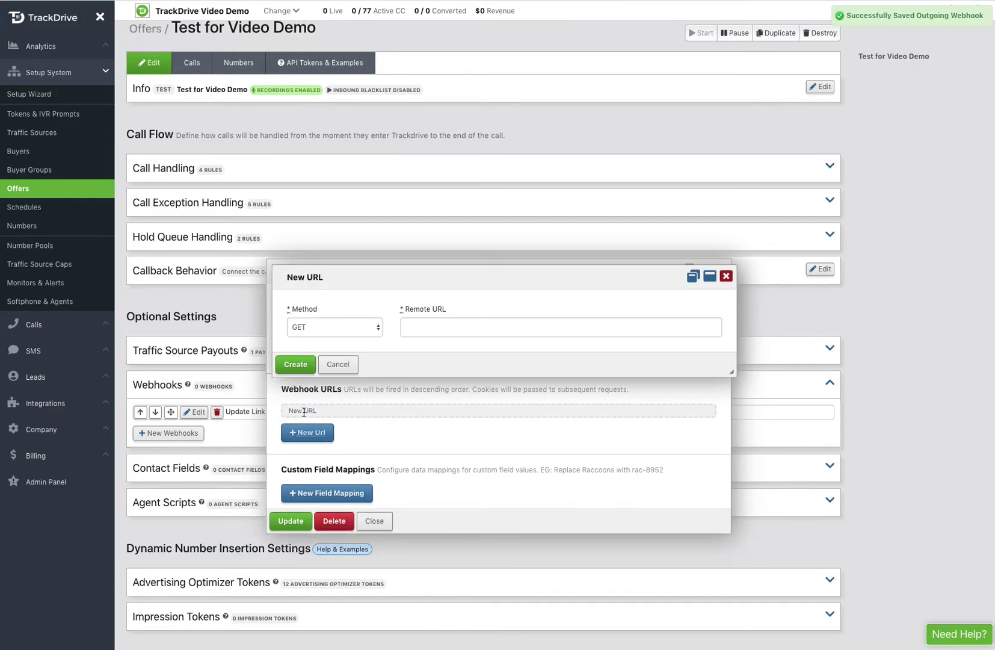
left_click(325, 330)
left_click(419, 326)
left_click(420, 327)
type("http")
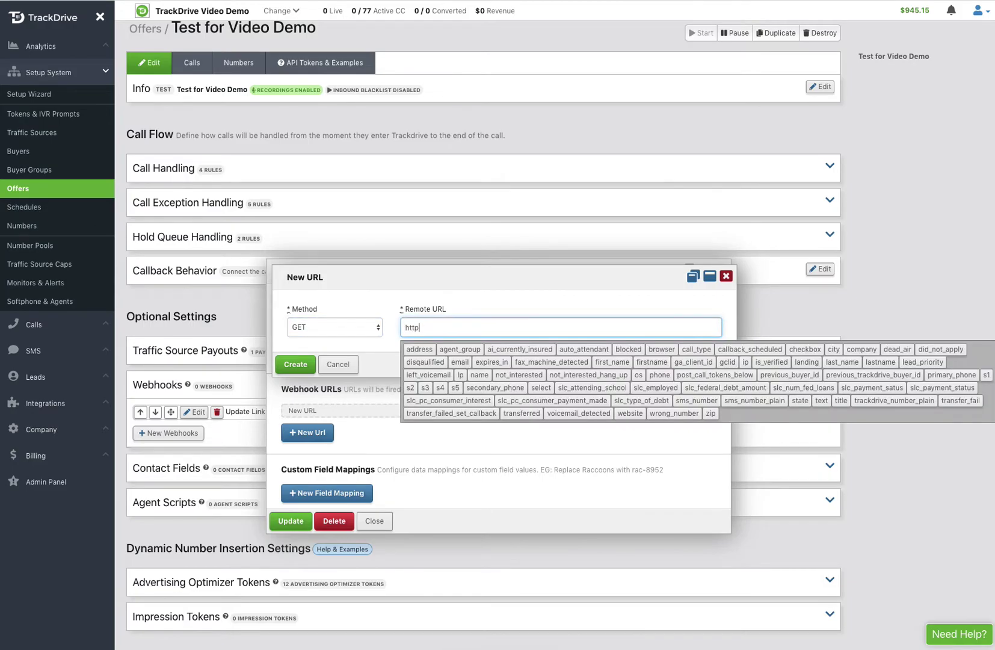
type("s://domain.com/click.ashx?AFID=[traff")
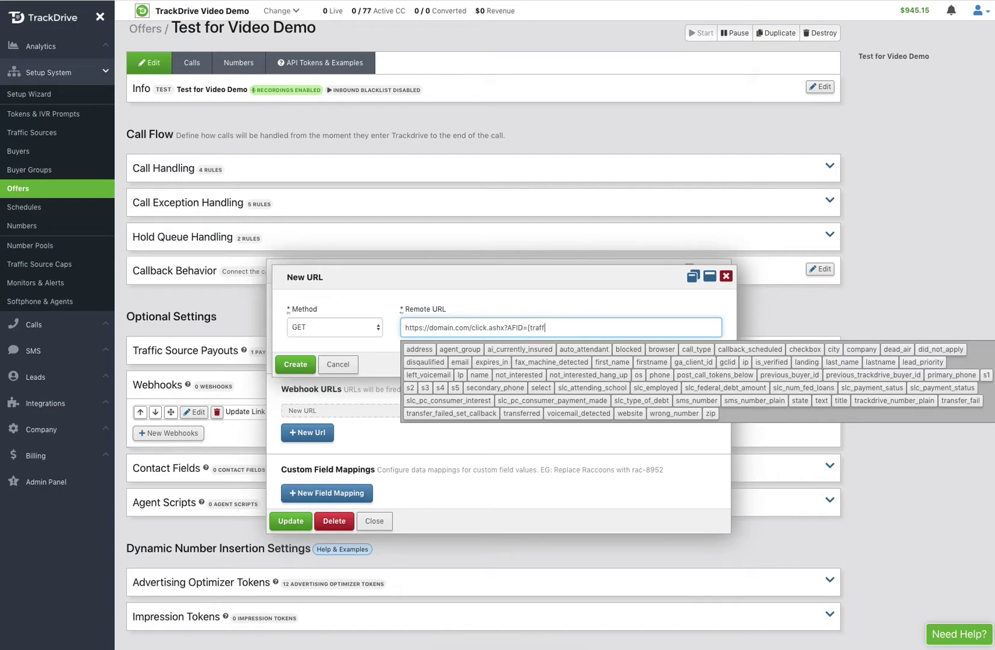
type("ic_source_id]&SID=[sub_id]")
left_click(511, 275)
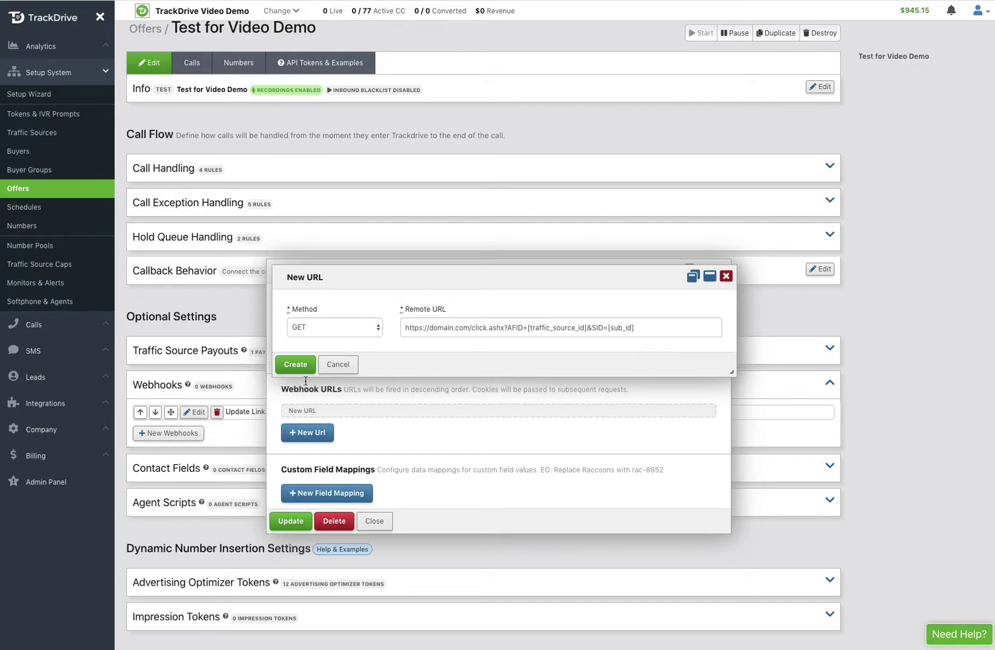
left_click(296, 365)
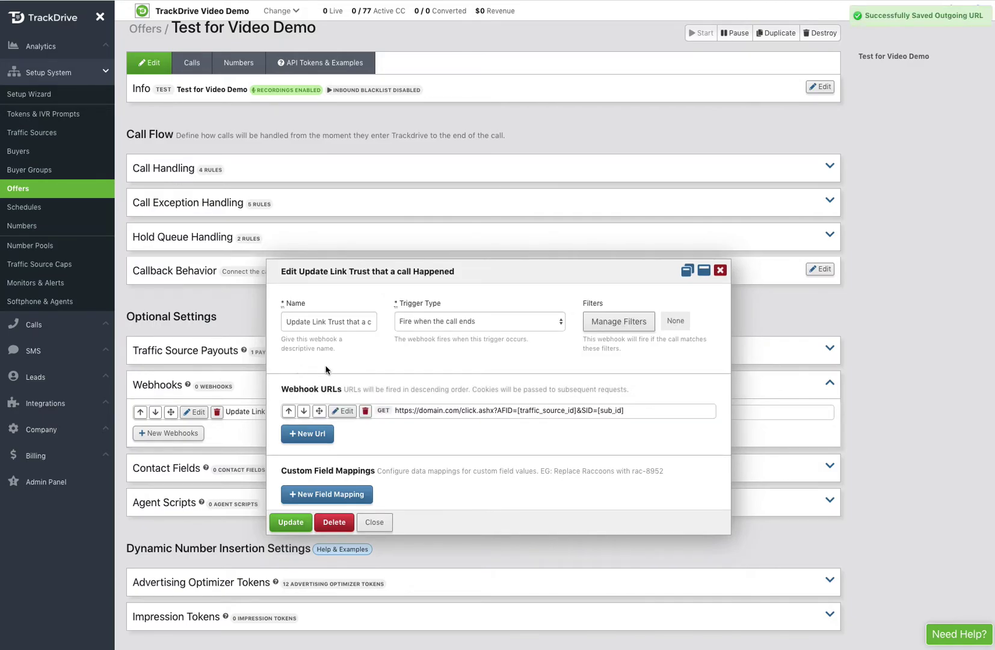
left_click(290, 522)
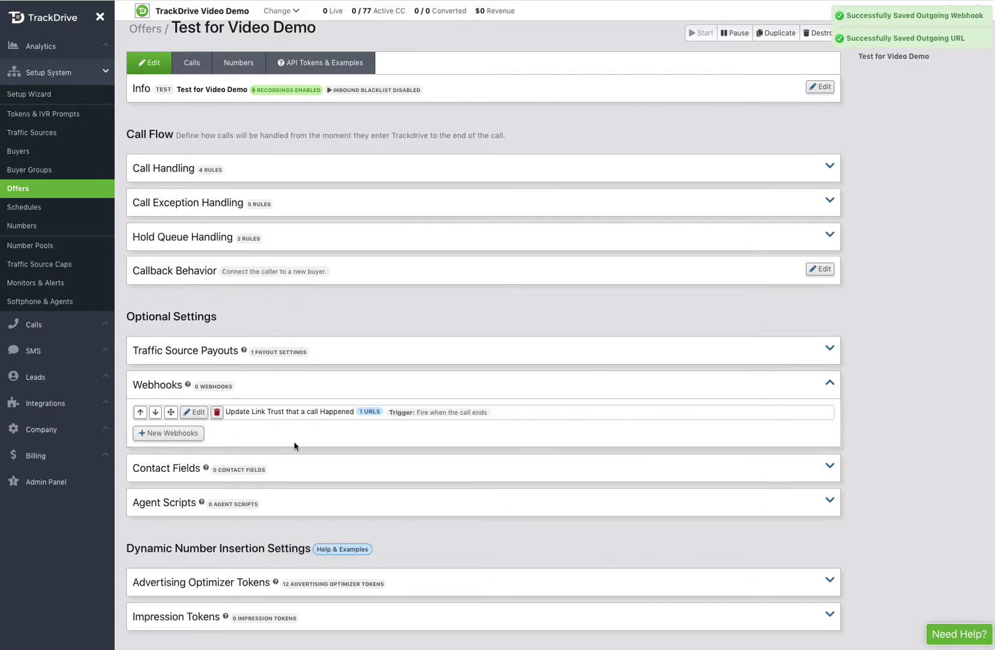
left_click(181, 432)
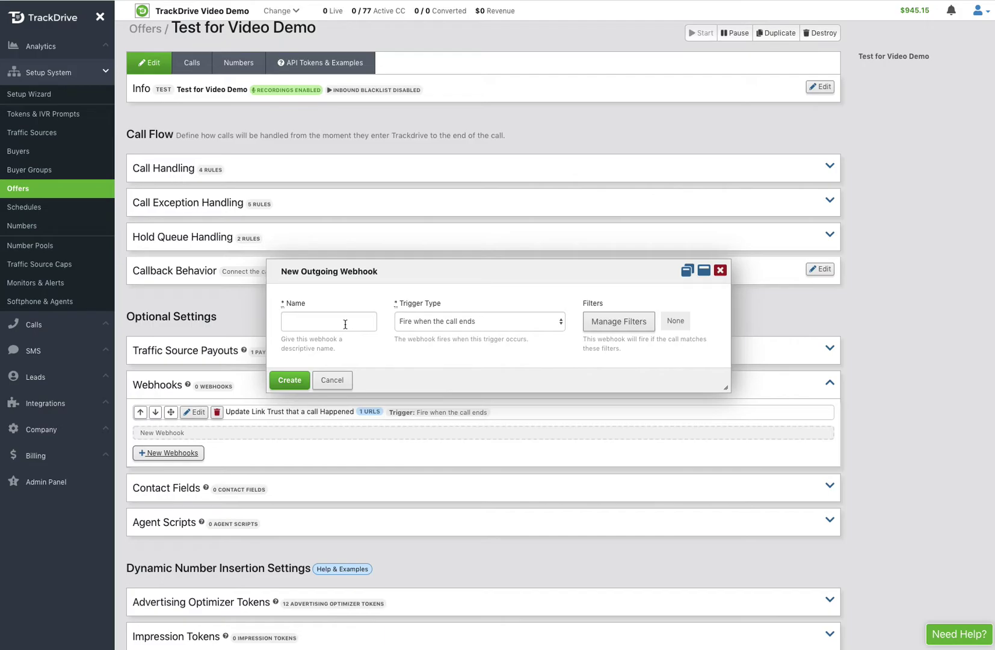
left_click(430, 325)
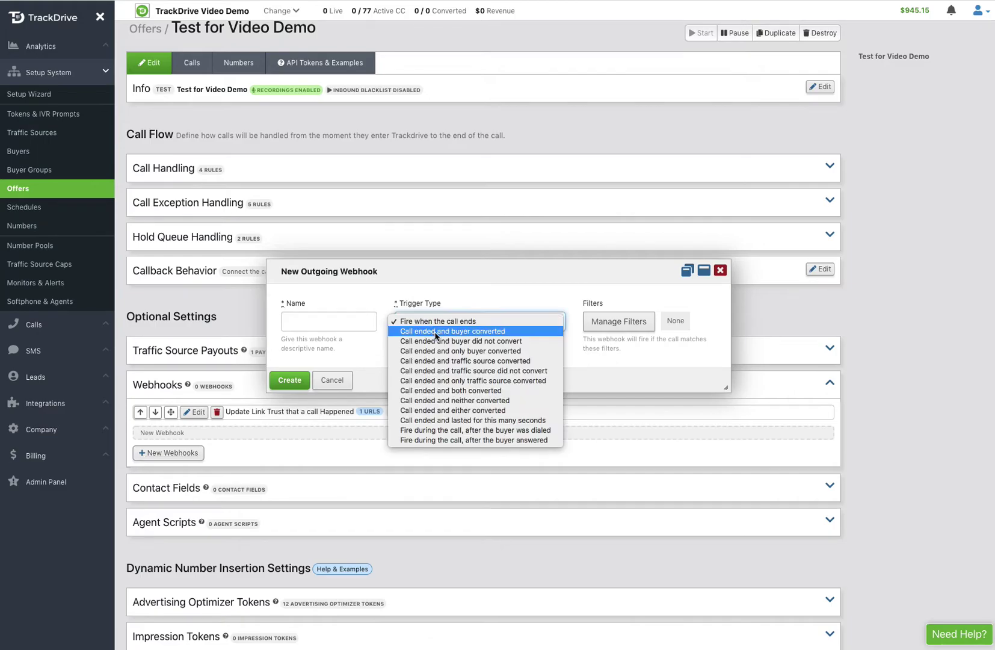
left_click(459, 361)
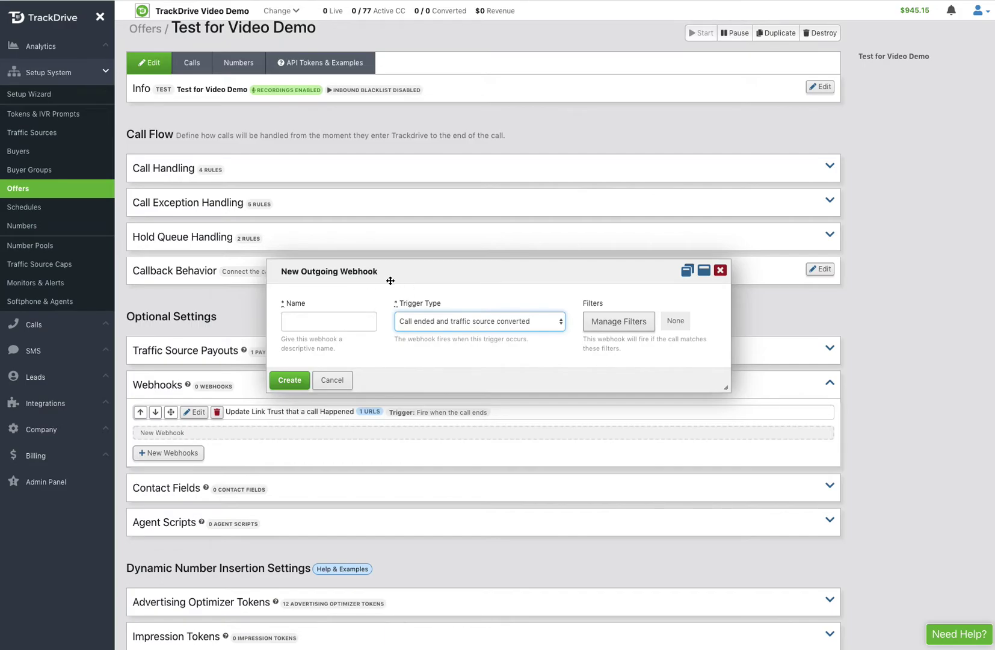
left_click(430, 324)
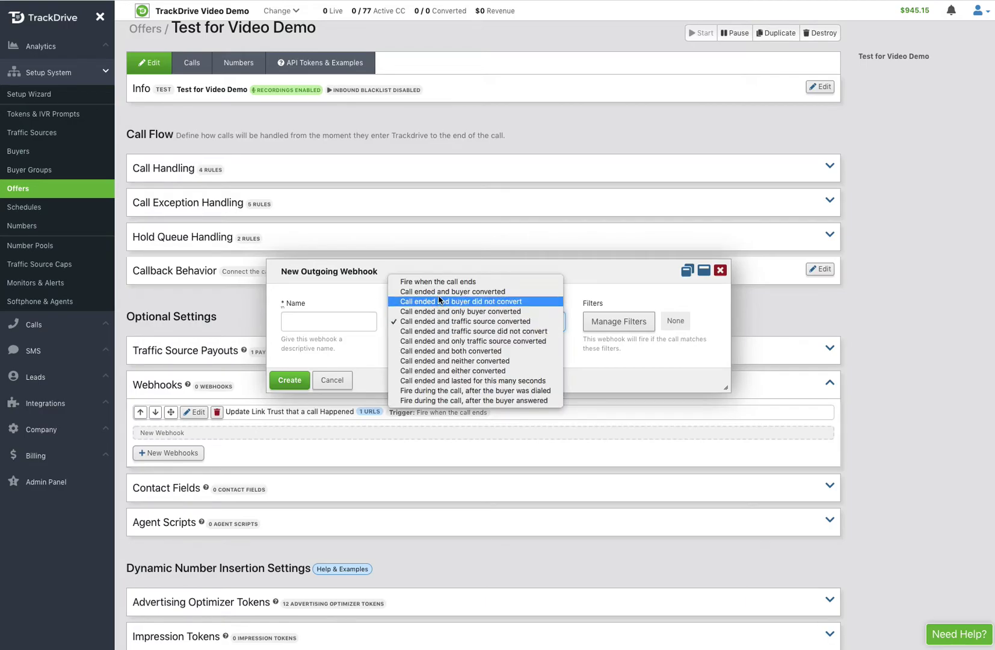
left_click(439, 293)
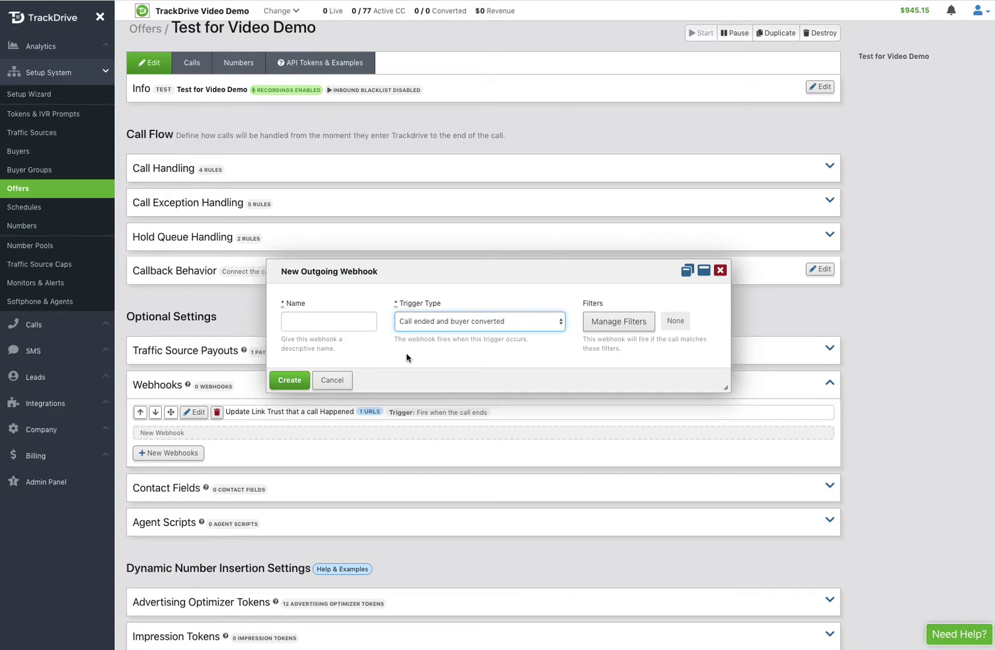
left_click(334, 382)
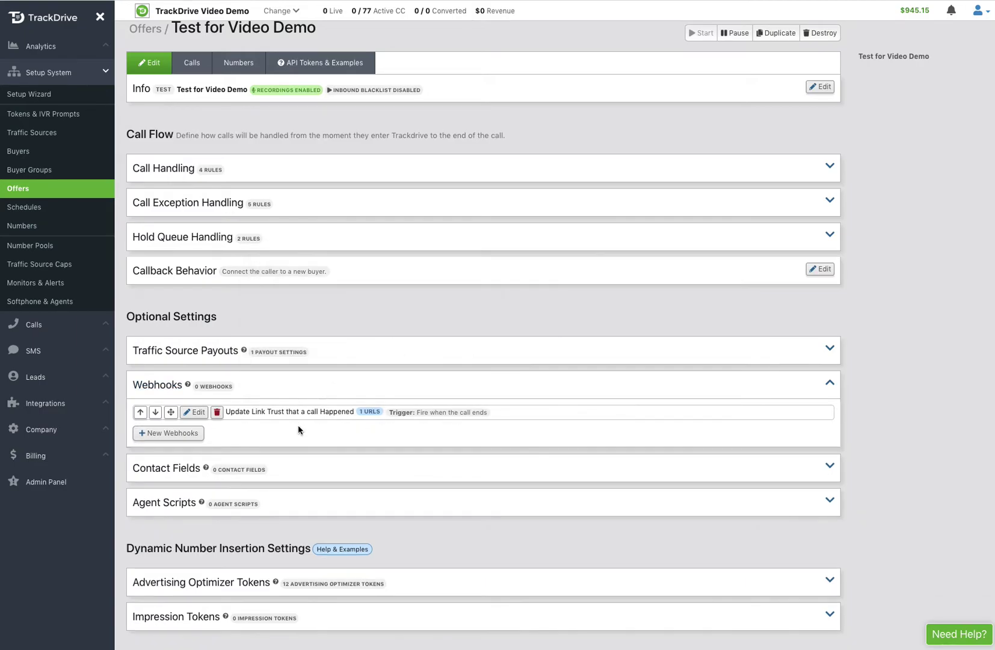
Start another webhook named "Send data to health 5 during call" with the trigger "Fire during the call, after the buyer was dialed"
left_click(181, 434)
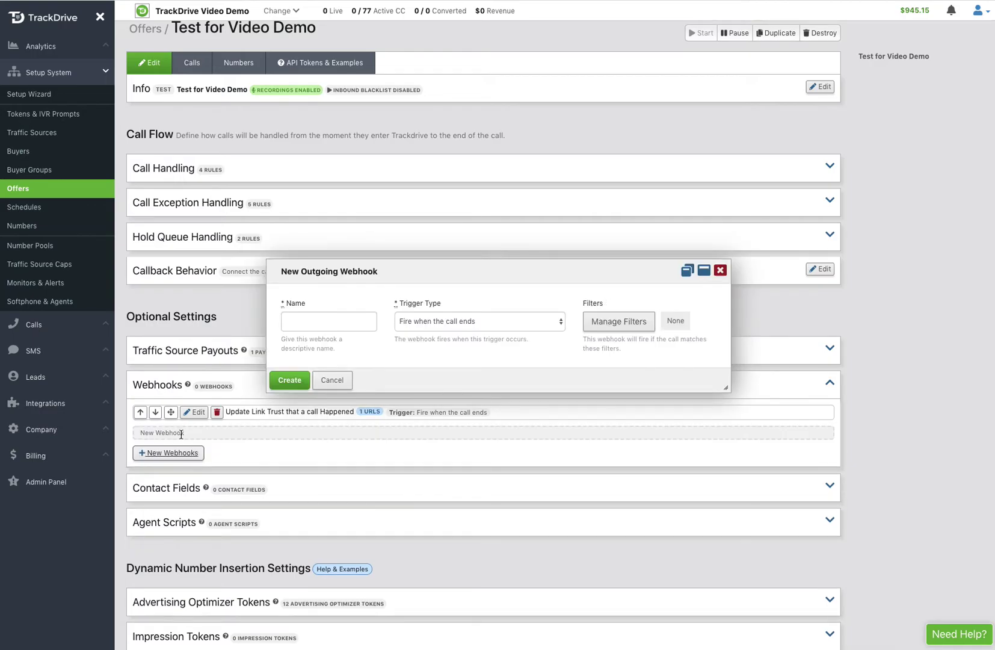
left_click(297, 324)
type("Send dat")
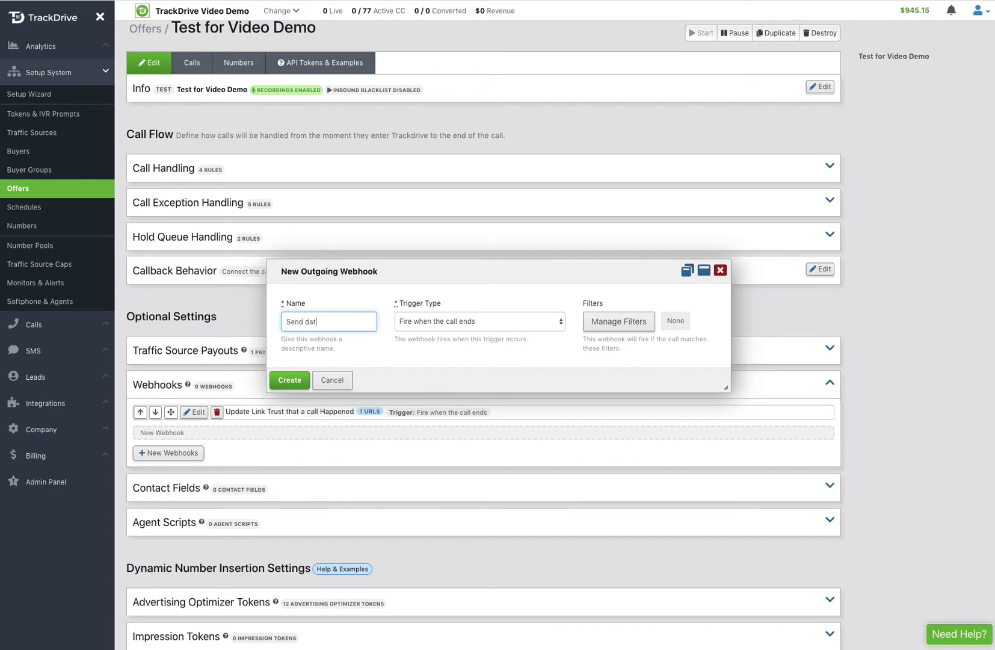
type("a to health 5 during call")
left_click(434, 322)
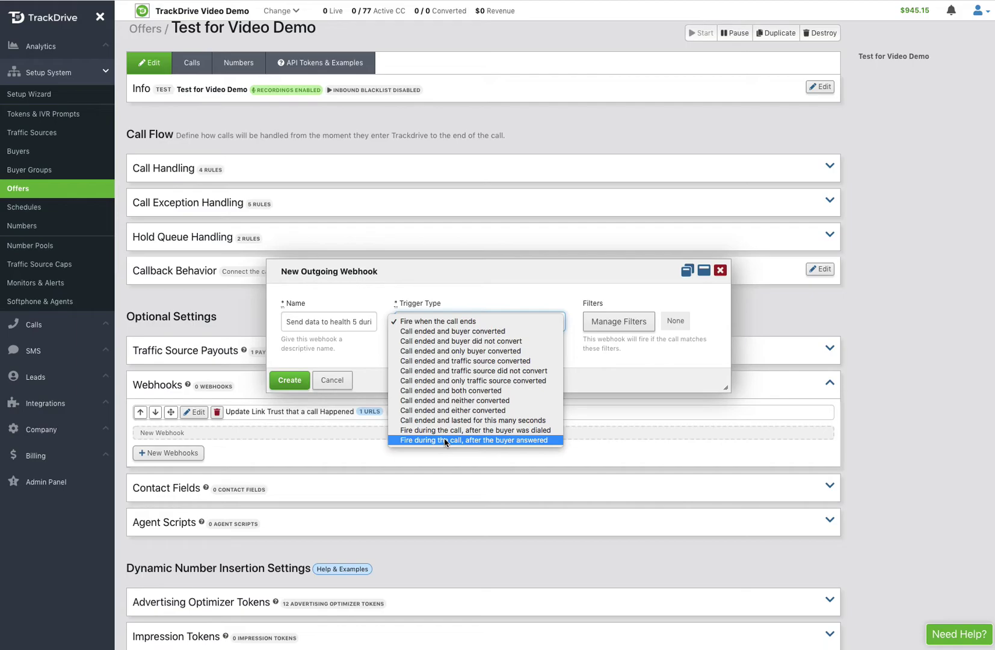
left_click(443, 430)
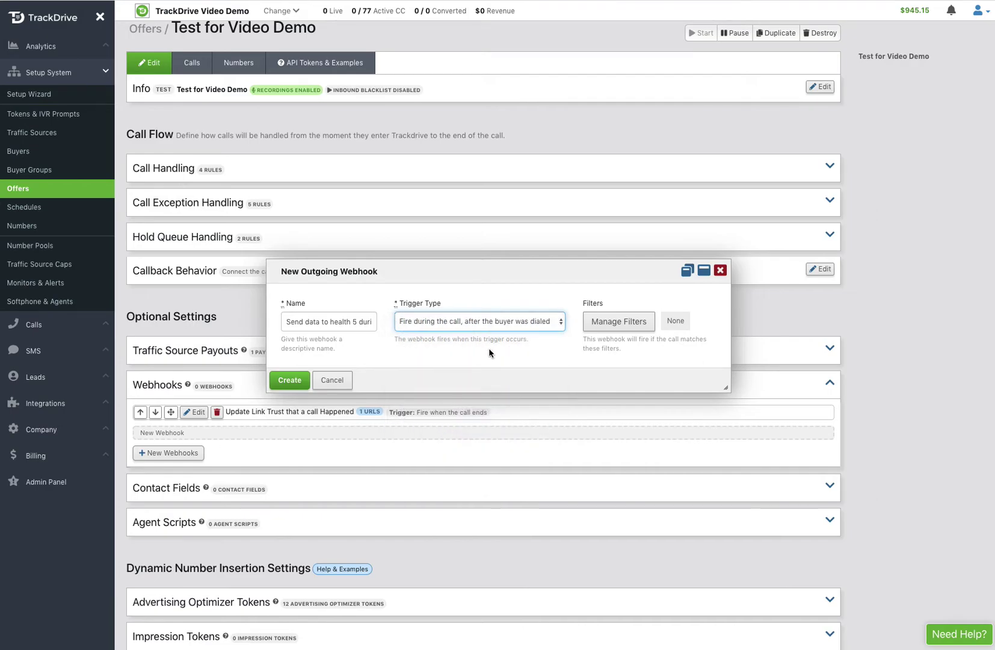
Add a buyer filter to the new webhook that equals Healthcare 1, Healthcare 2, Healthcare 3, Healthcare 4 and Healthcare 5
left_click(605, 323)
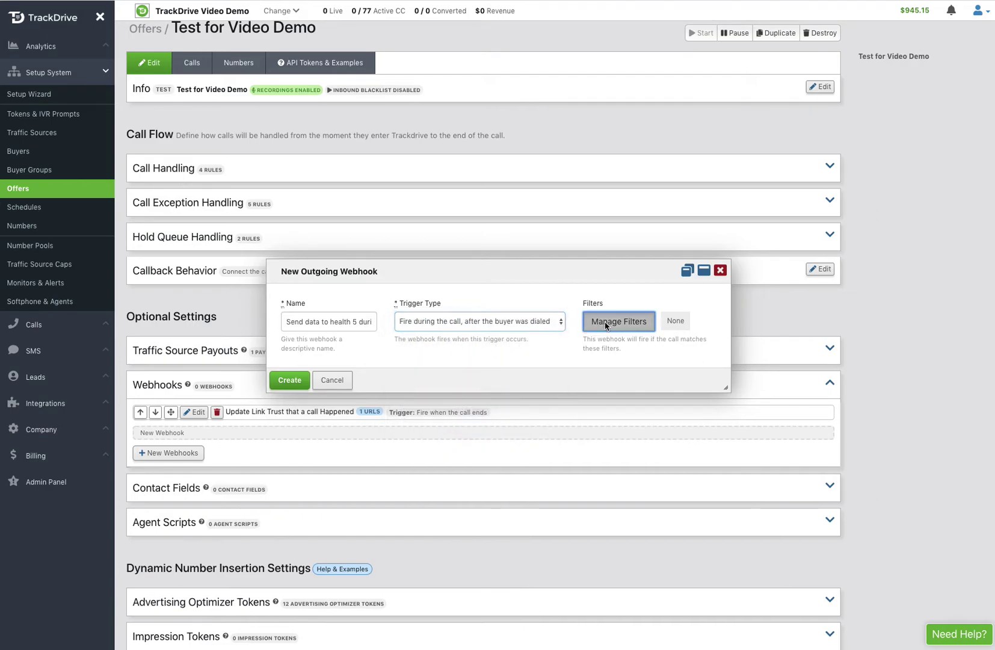
left_click(523, 172)
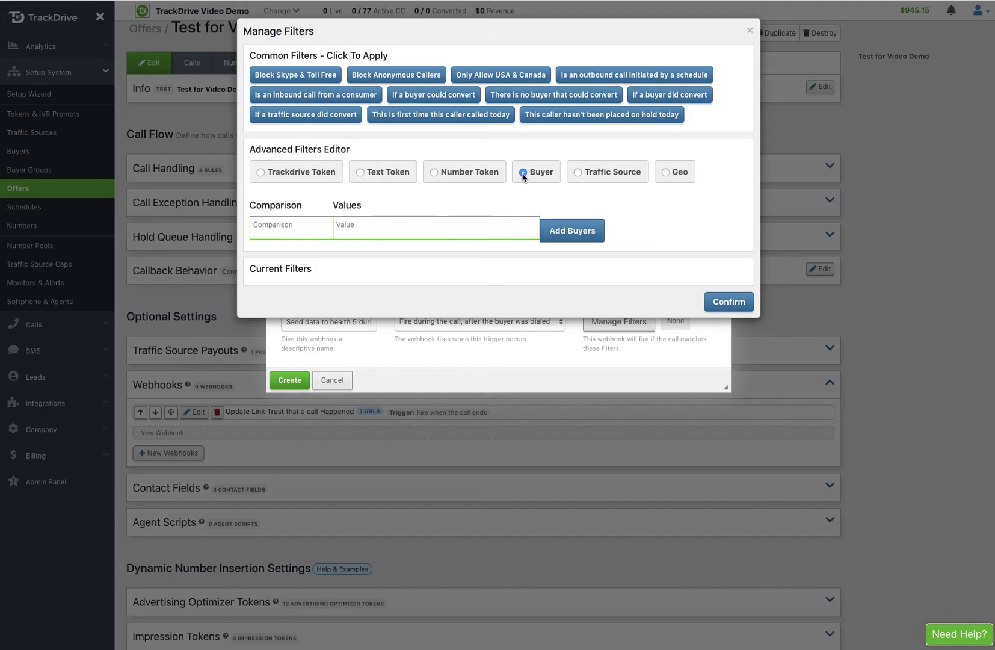
left_click(286, 227)
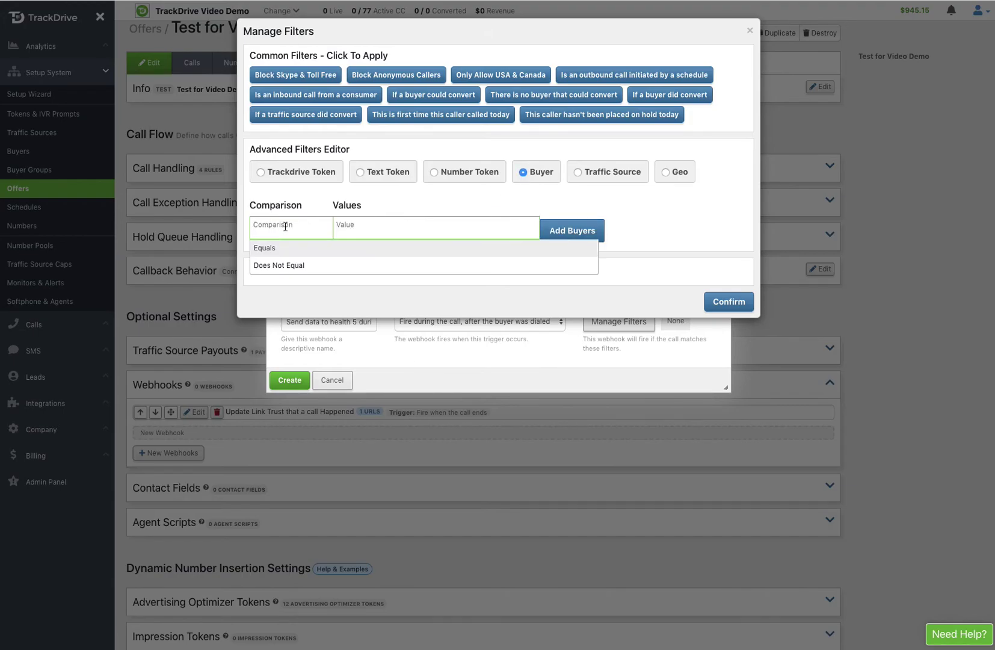
left_click(274, 250)
left_click(367, 227)
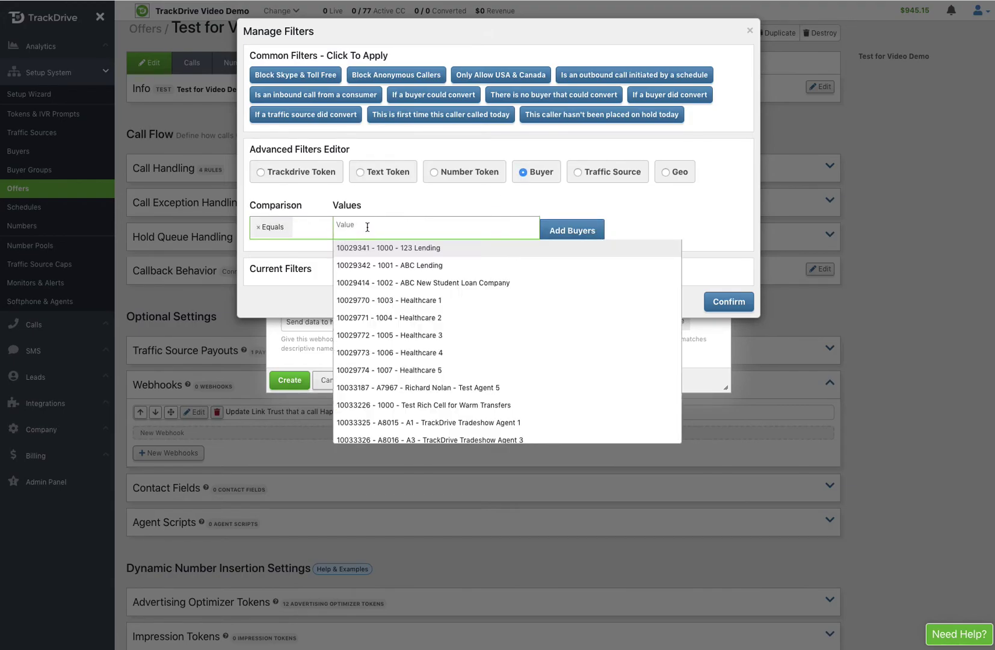
left_click(407, 303)
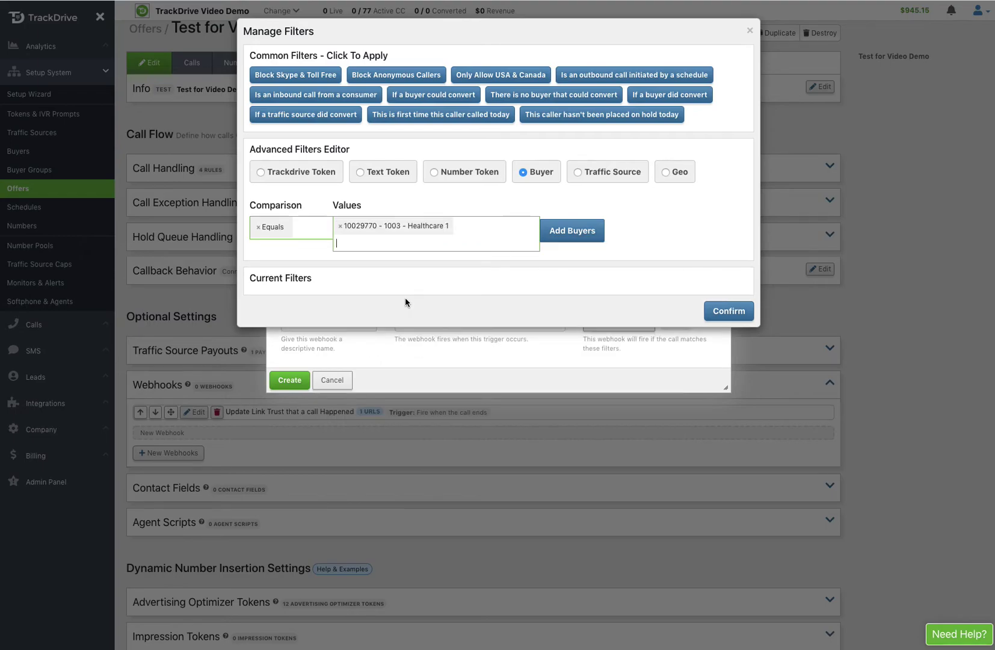
left_click(466, 243)
left_click(435, 315)
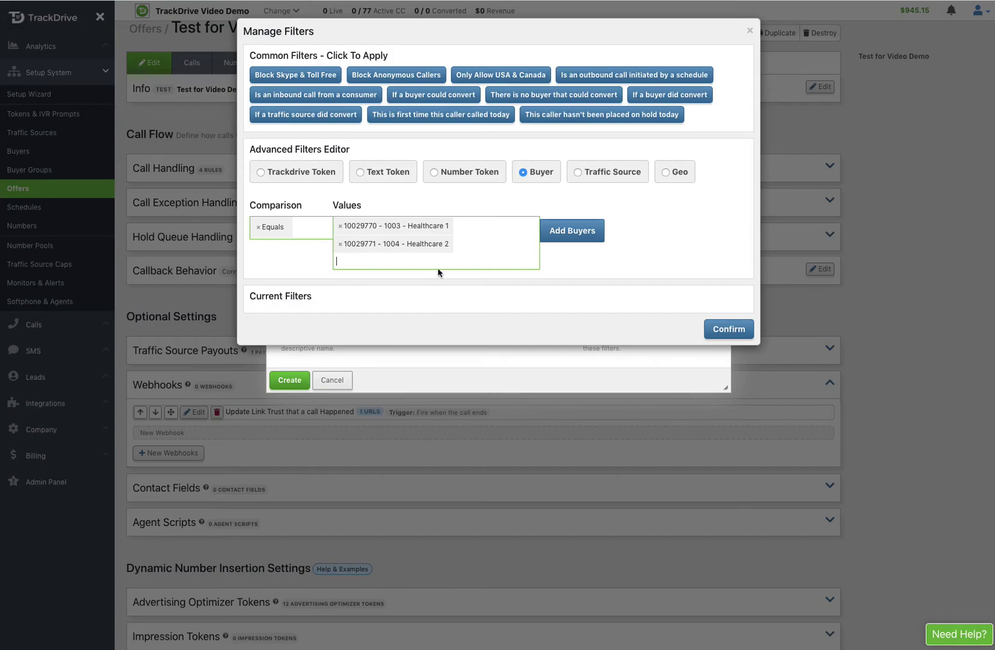
left_click(450, 263)
left_click(430, 330)
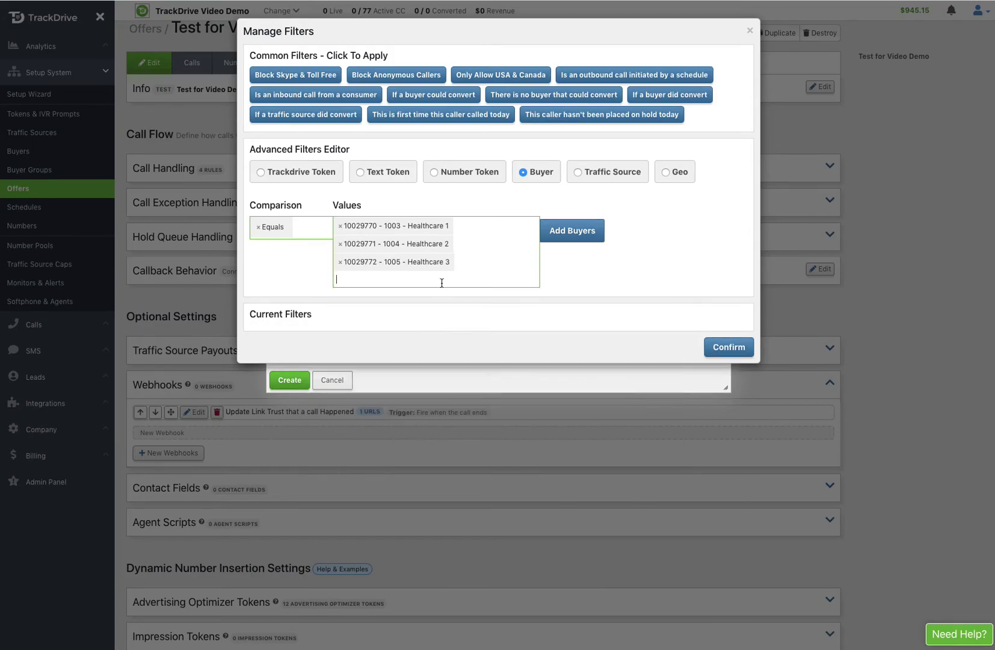
left_click(442, 282)
left_click(420, 346)
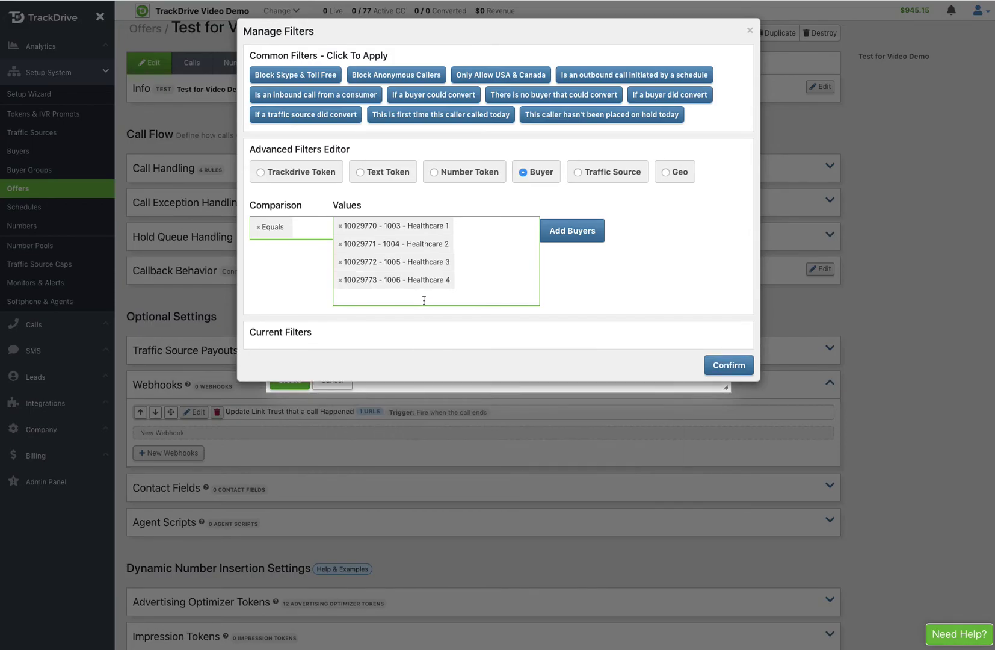
left_click(424, 300)
left_click(424, 365)
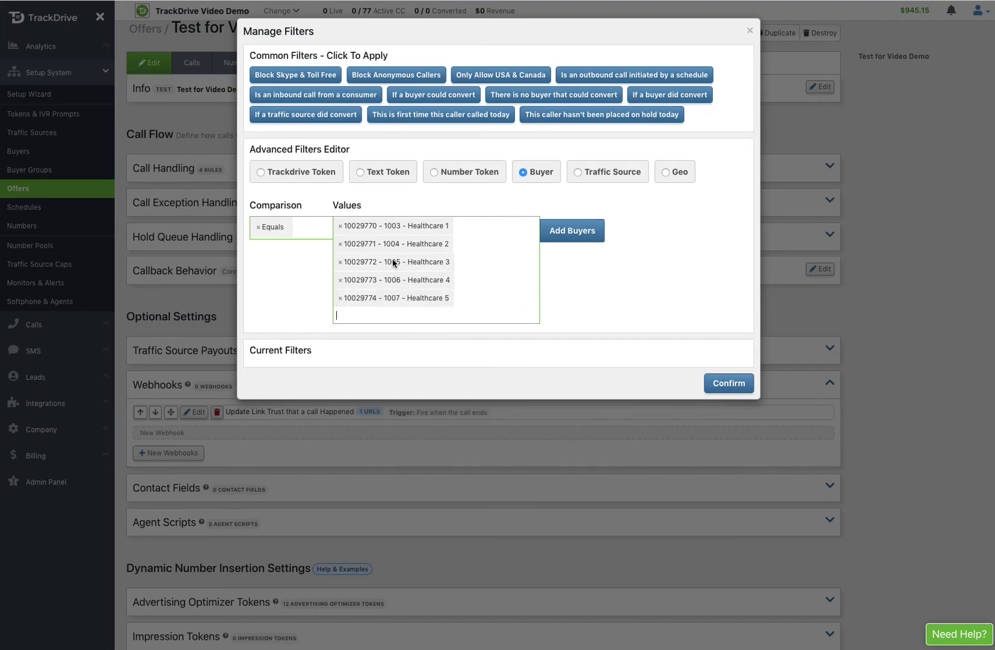
left_click(571, 236)
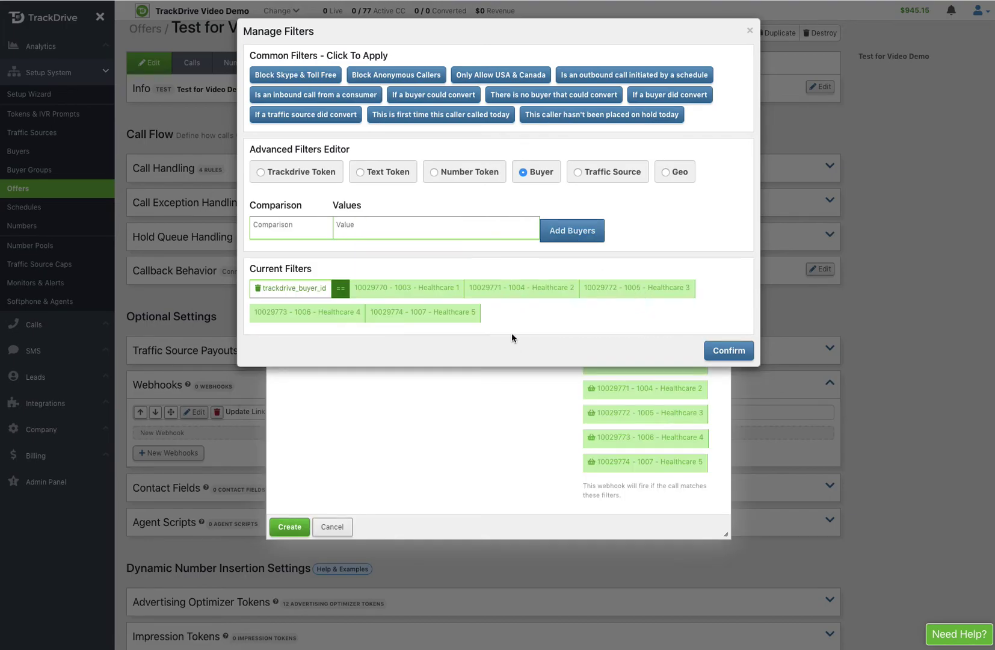
left_click(728, 350)
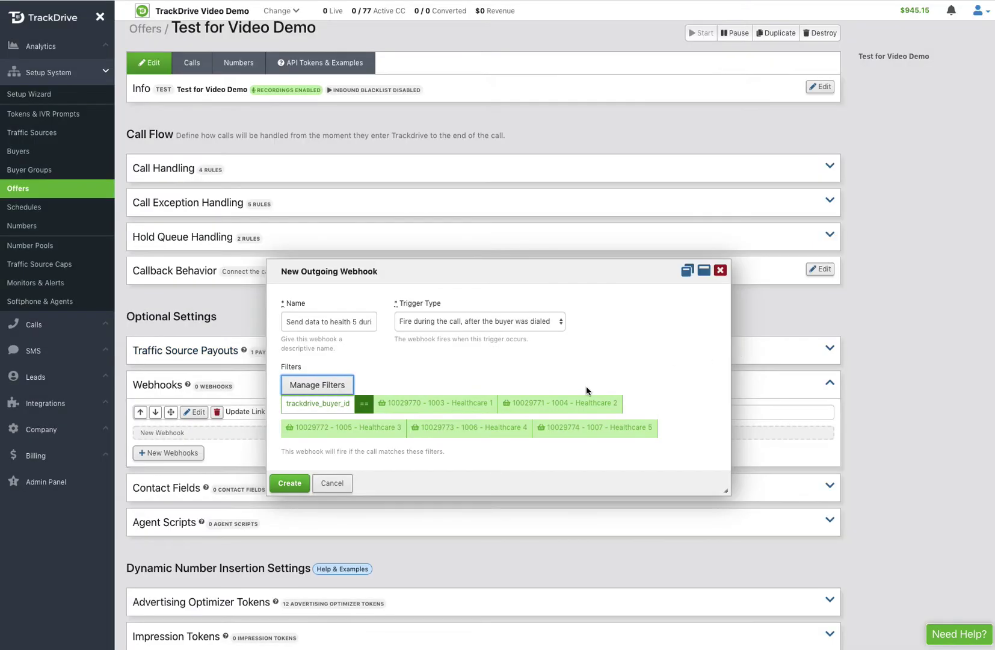
Create the "Send data to health 5 during call" webhook with its healthcare buyer filter
left_click(289, 483)
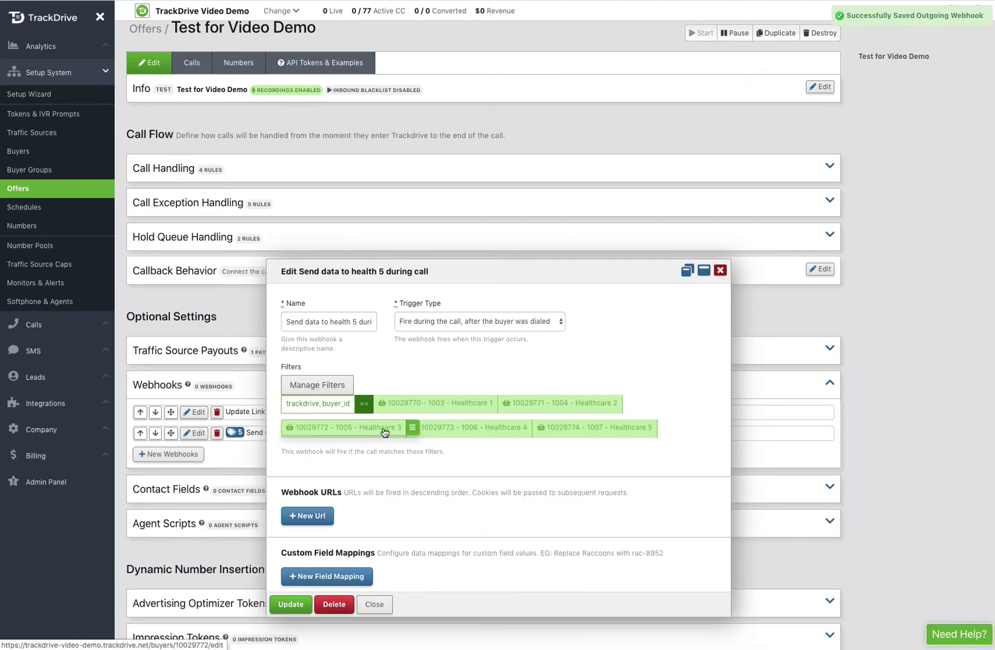
Examine the JSON/XML POST, GET and POST method options for a new webhook URL, then close the webhook without adding a URL
left_click(307, 516)
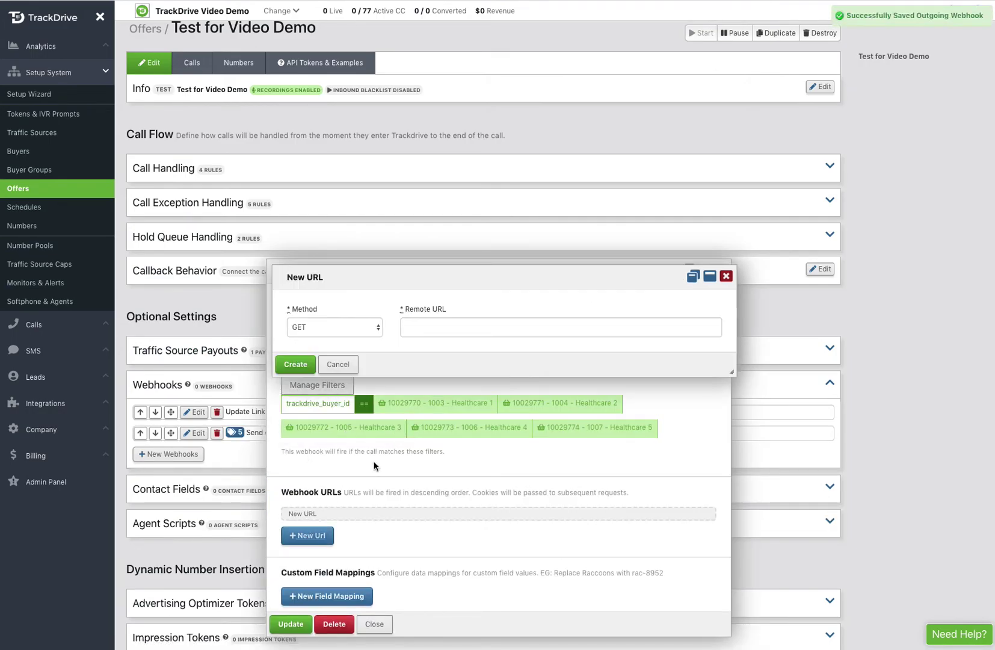
left_click(328, 325)
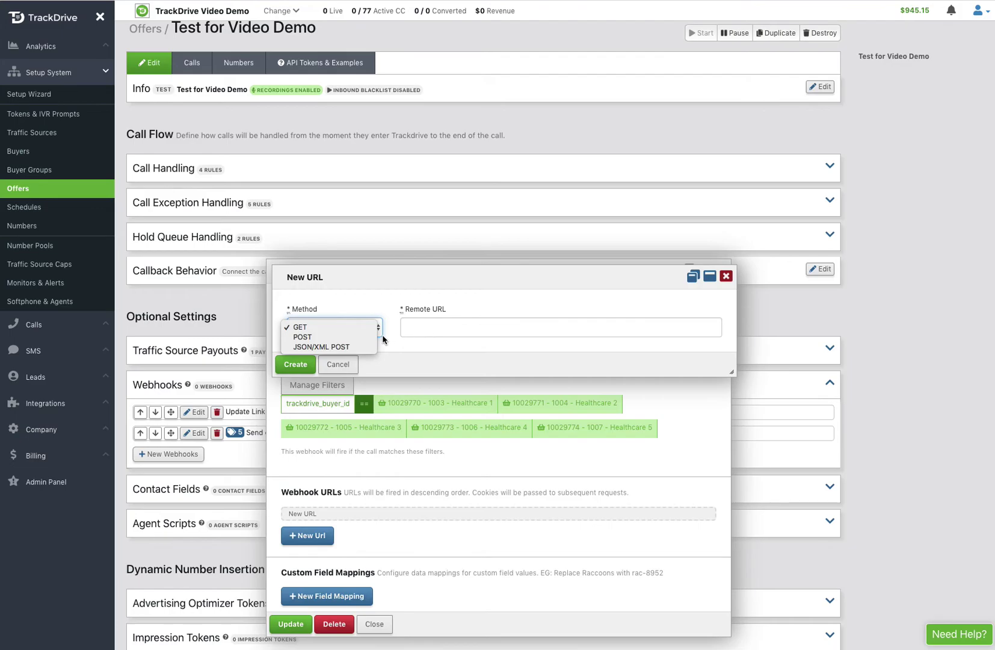
left_click(310, 348)
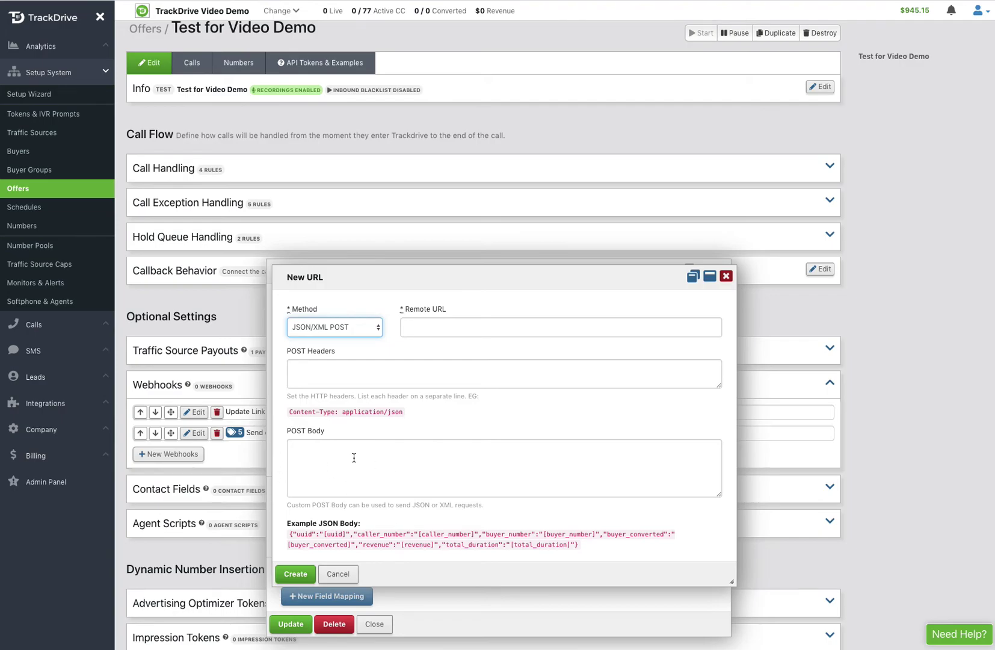
left_click(306, 450)
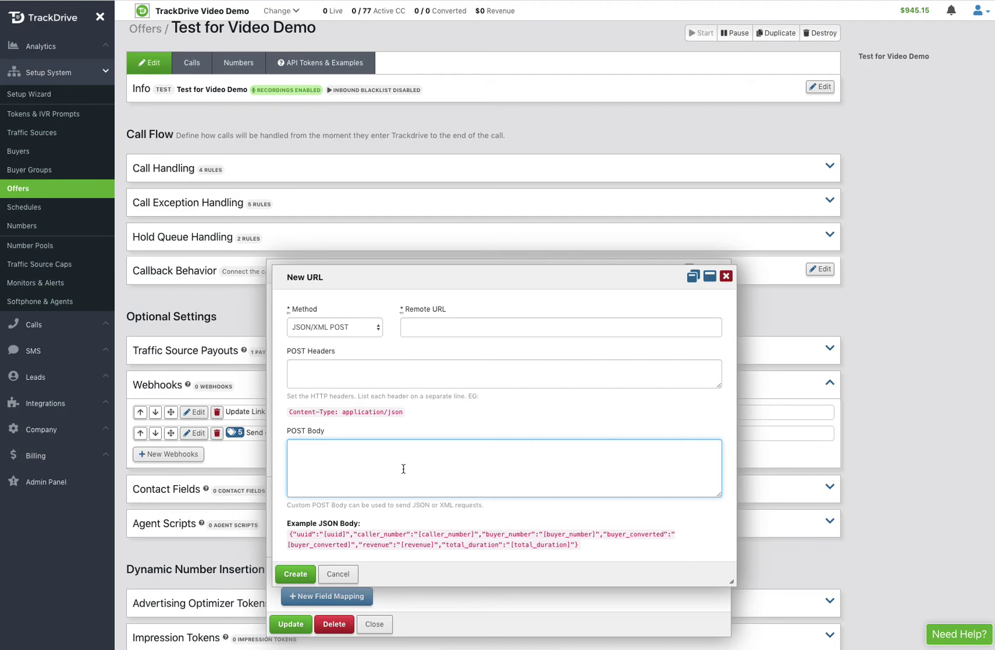
left_click(332, 326)
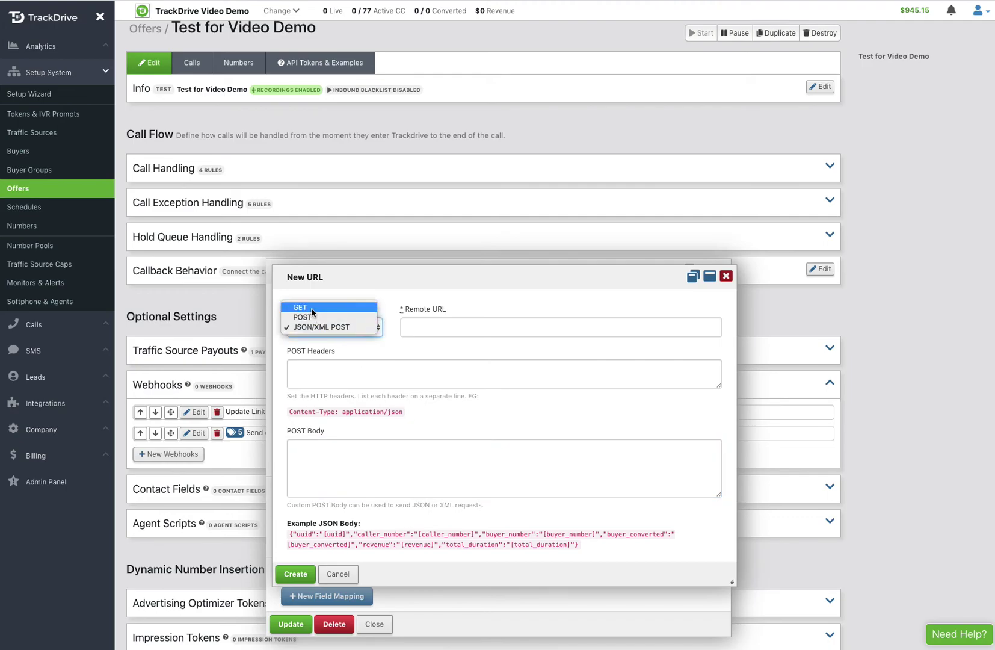
left_click(312, 307)
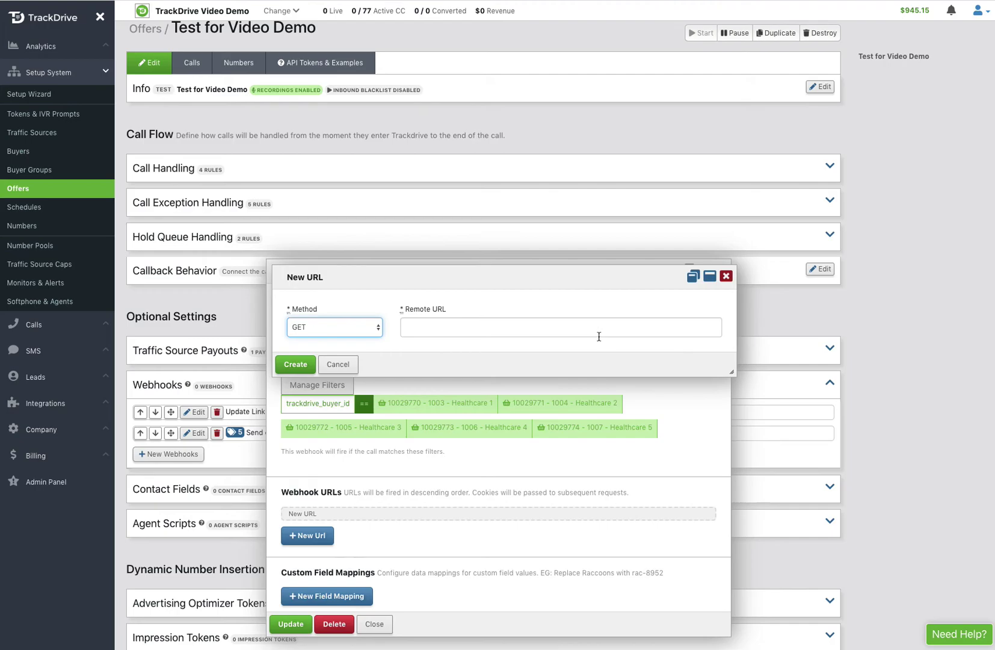
left_click(379, 330)
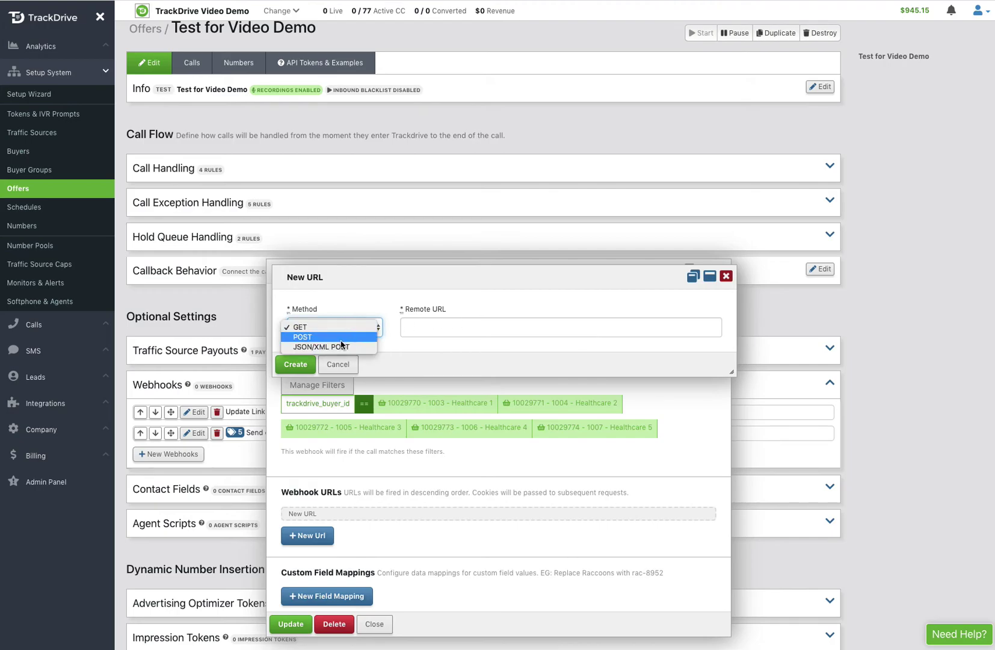
left_click(338, 340)
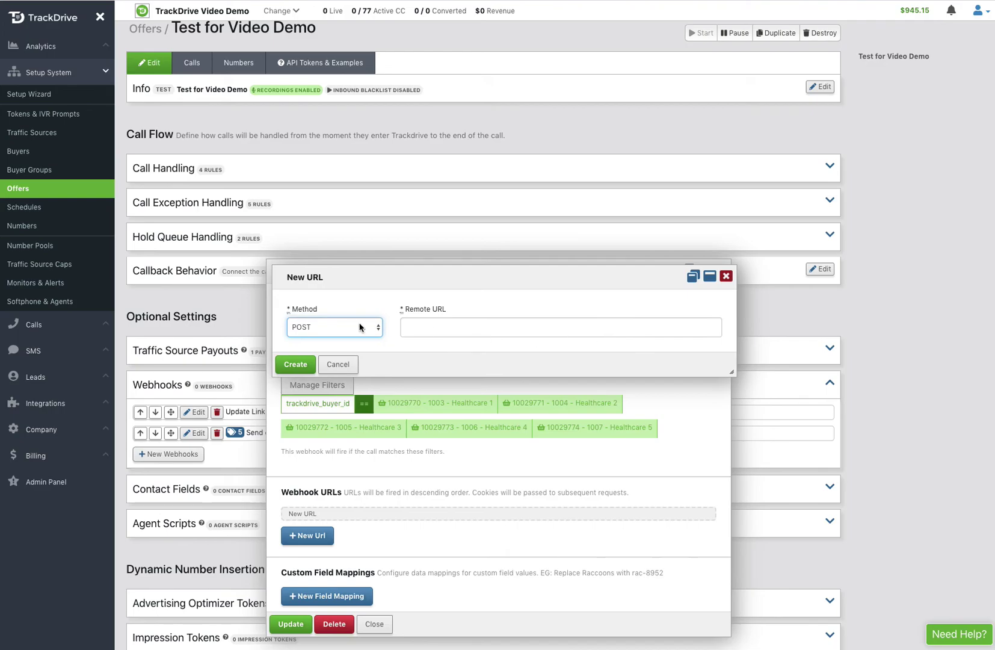
left_click(324, 333)
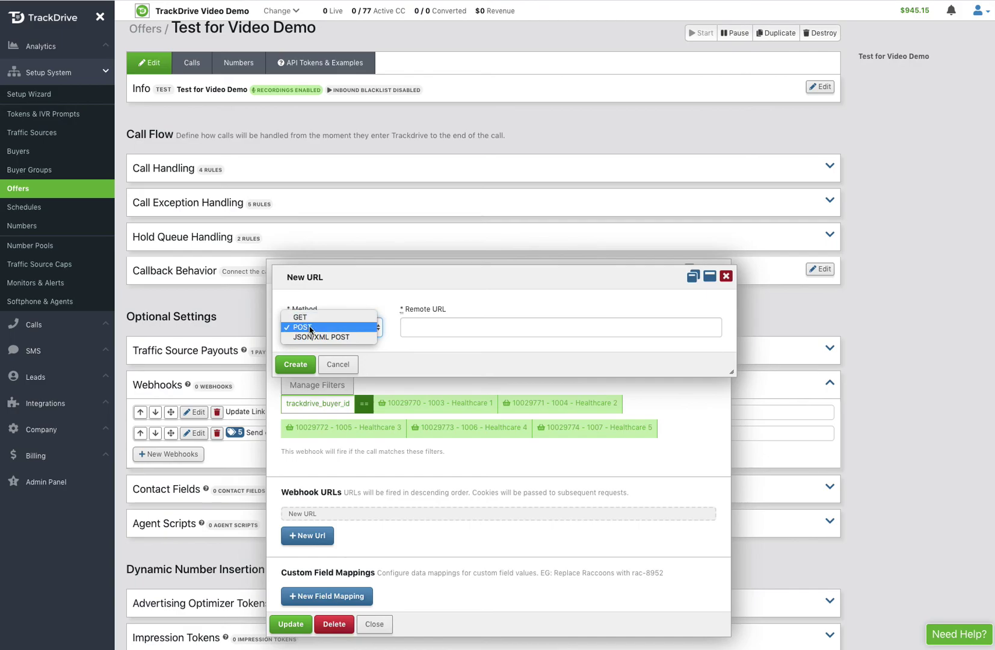
left_click(322, 336)
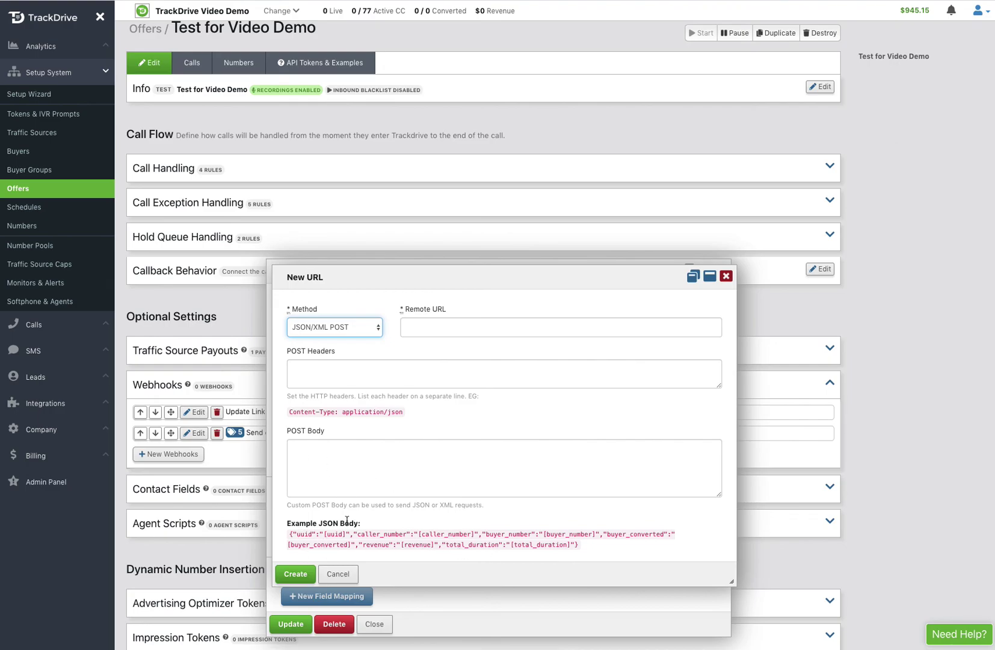
left_click(342, 575)
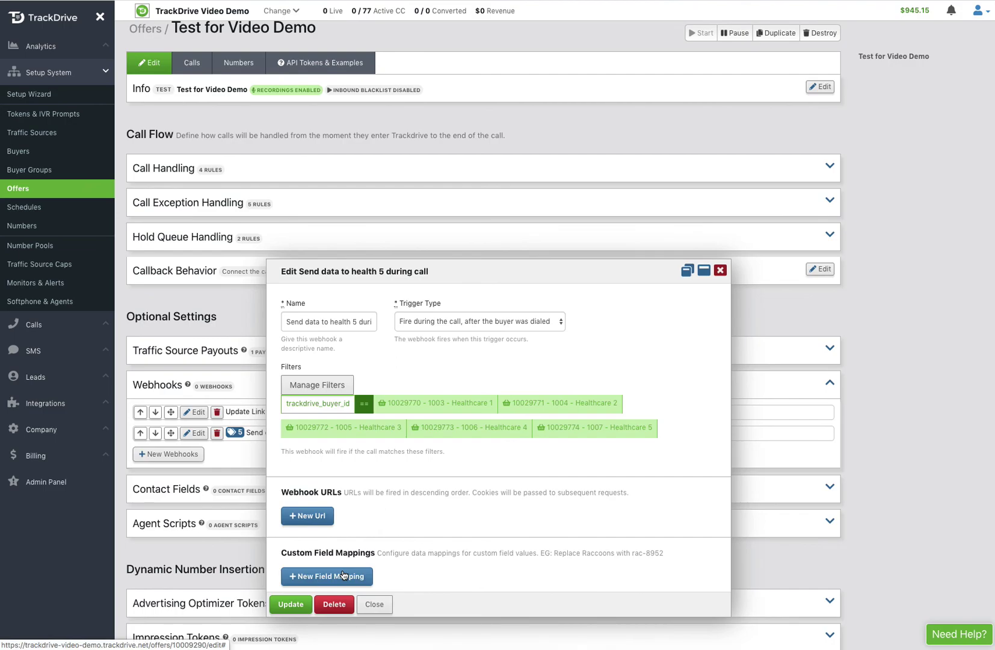
left_click(373, 604)
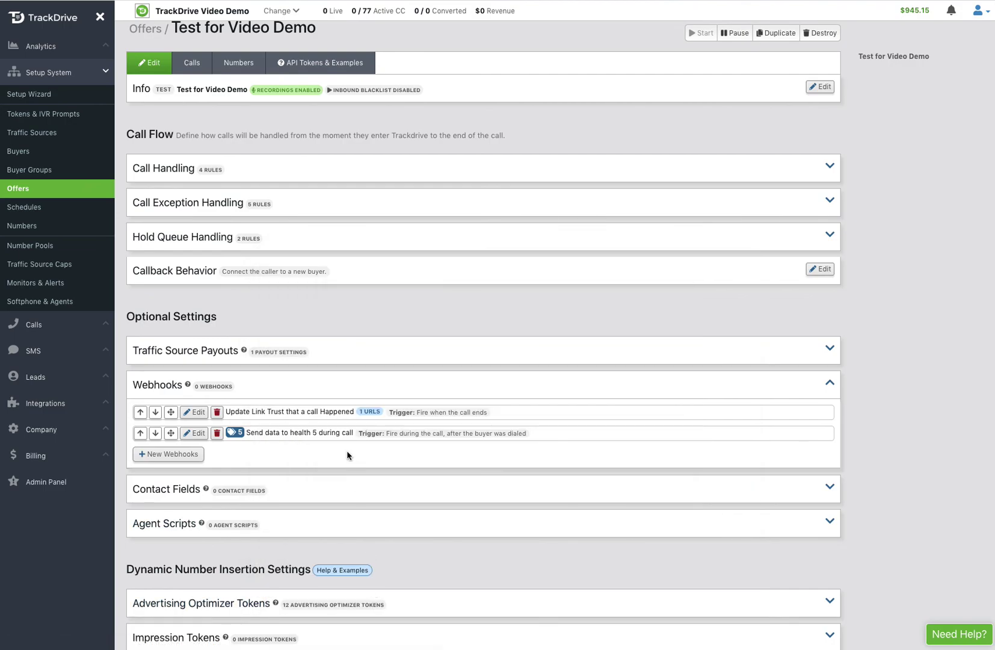